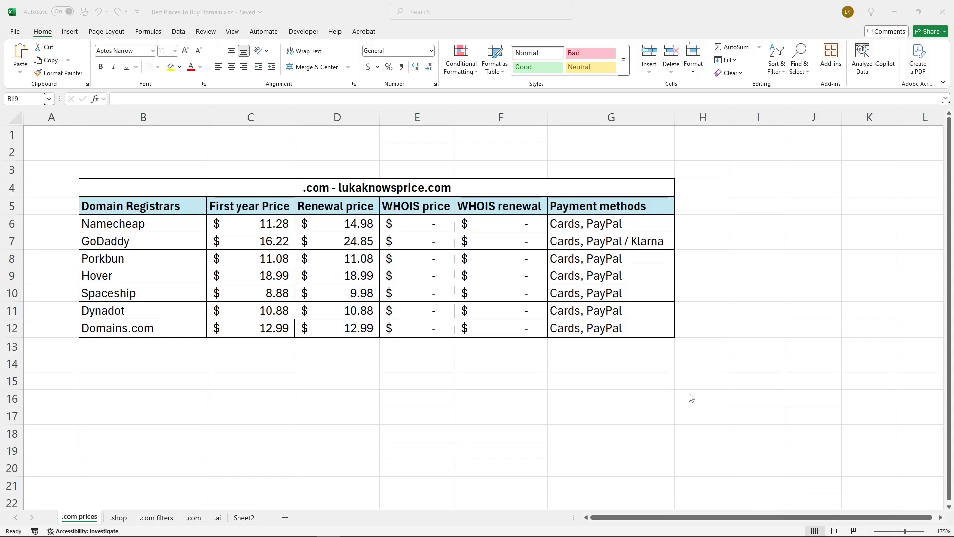
Search for lukaknowscheapdomain.com, add it to the cart, and open the full cart page.
scroll(691, 398, "up", 1)
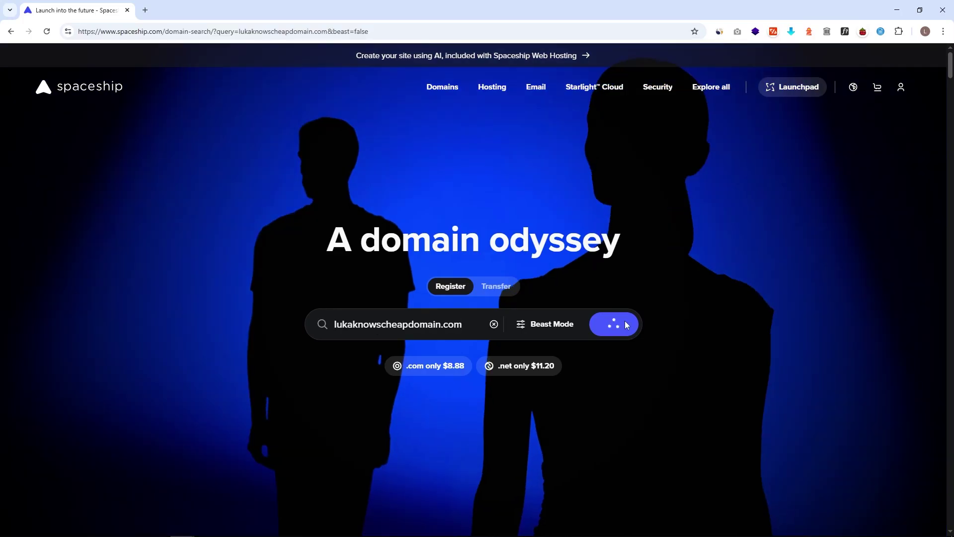
left_click(627, 329)
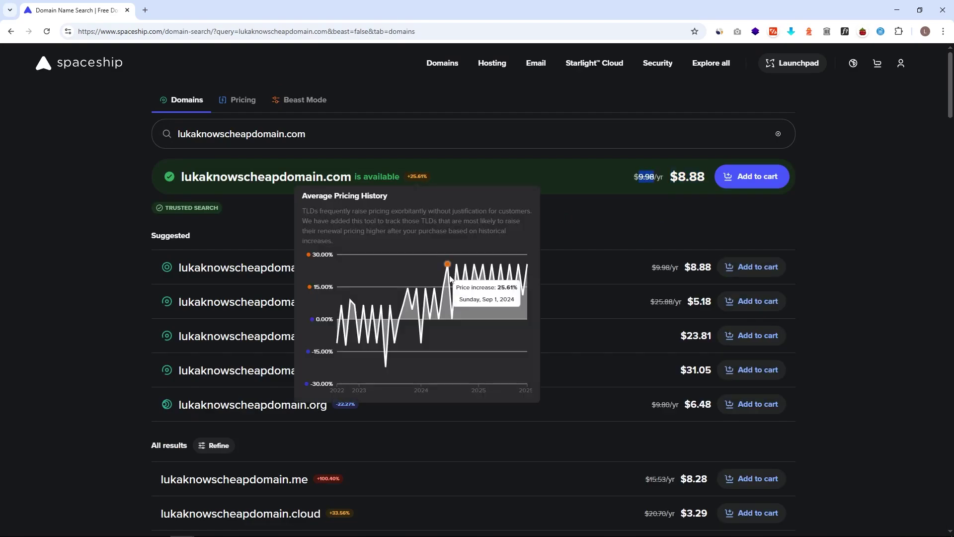
left_click(760, 177)
left_click(760, 177)
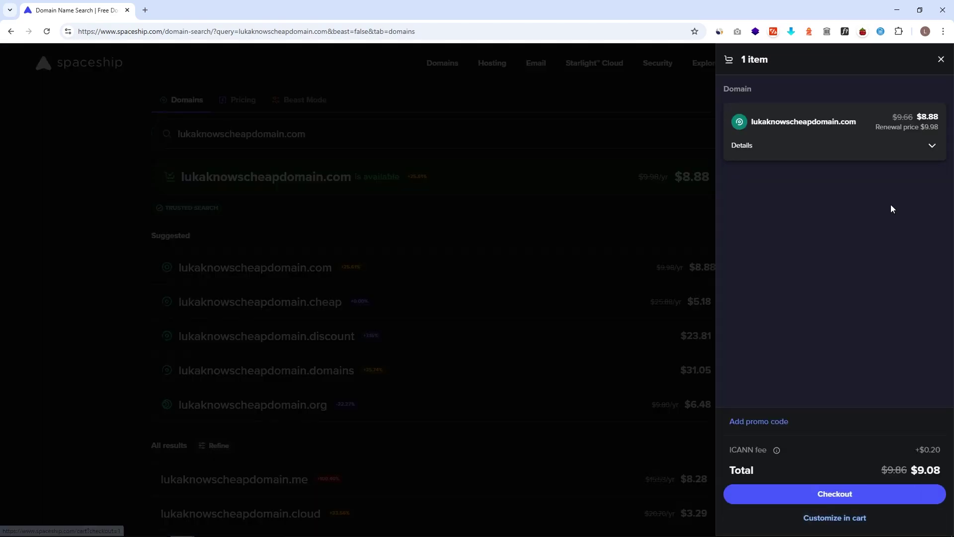
Choose the domain's registration length in the cart and proceed to checkout.
left_click(337, 205)
scroll(340, 280, "down", 2)
left_click(340, 268)
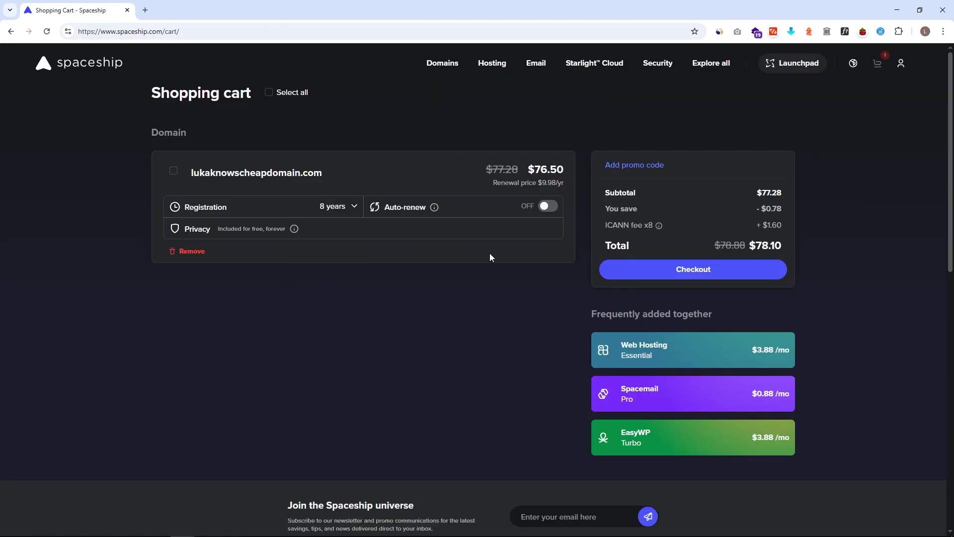
left_click(337, 205)
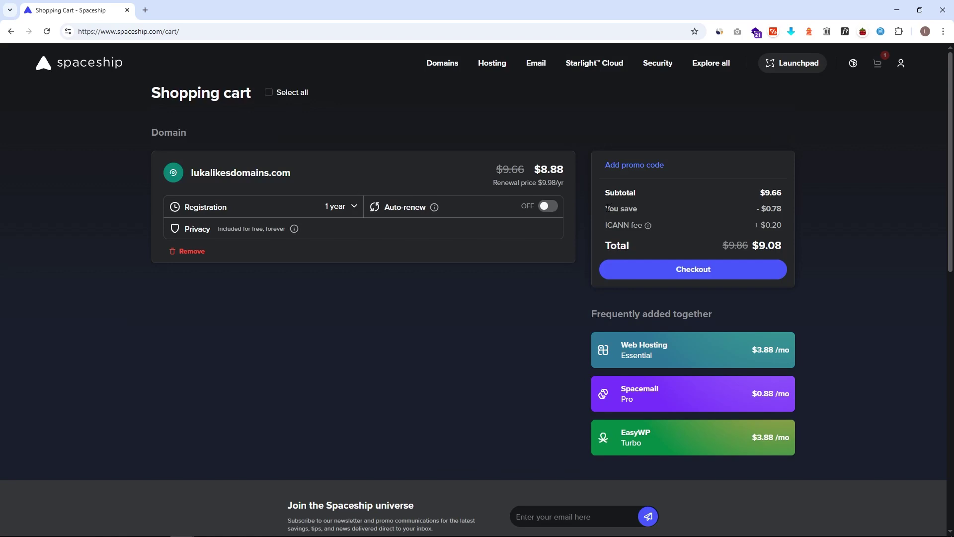
Highlight the $0.78 saving in the cart summary, then clear the highlight.
left_click_drag(605, 208, 642, 204)
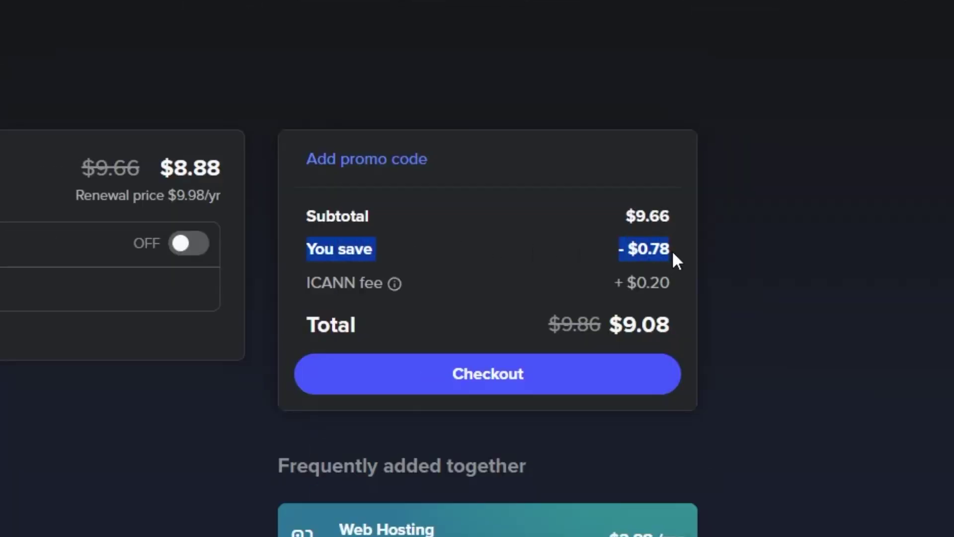
left_click(213, 437)
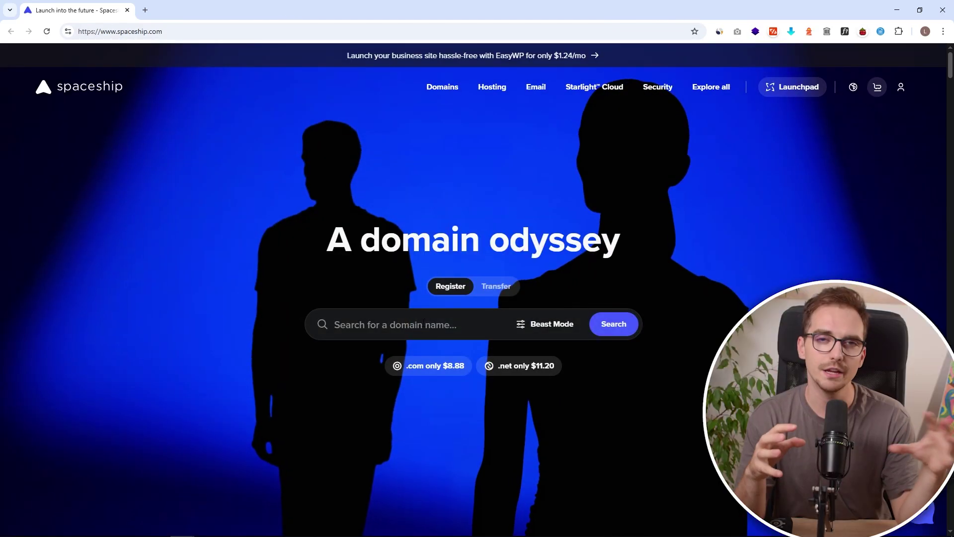
Run a new domain search and view lukaknowscheapdomain.com's average pricing history chart.
left_click(423, 323)
type("micros")
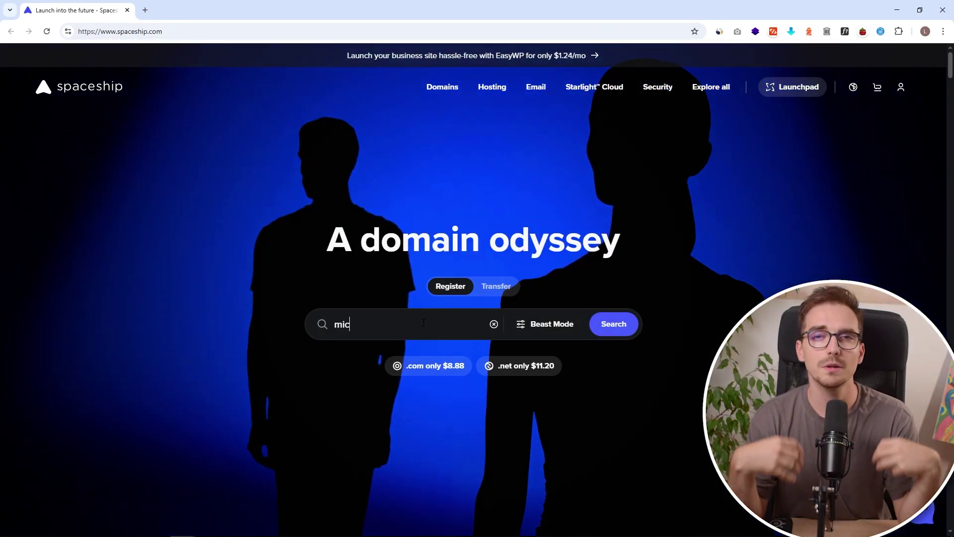
type("oft.com")
key("Return")
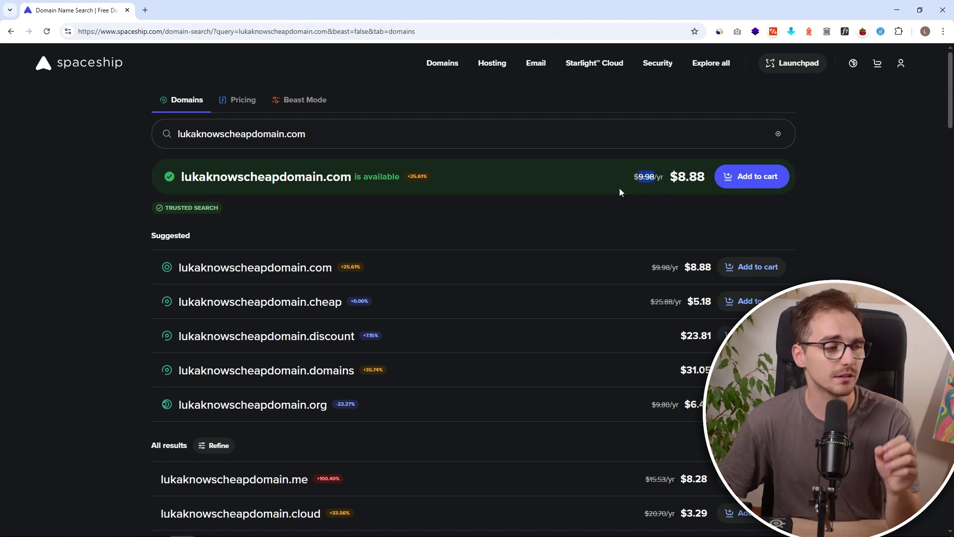
mouse_move(417, 177)
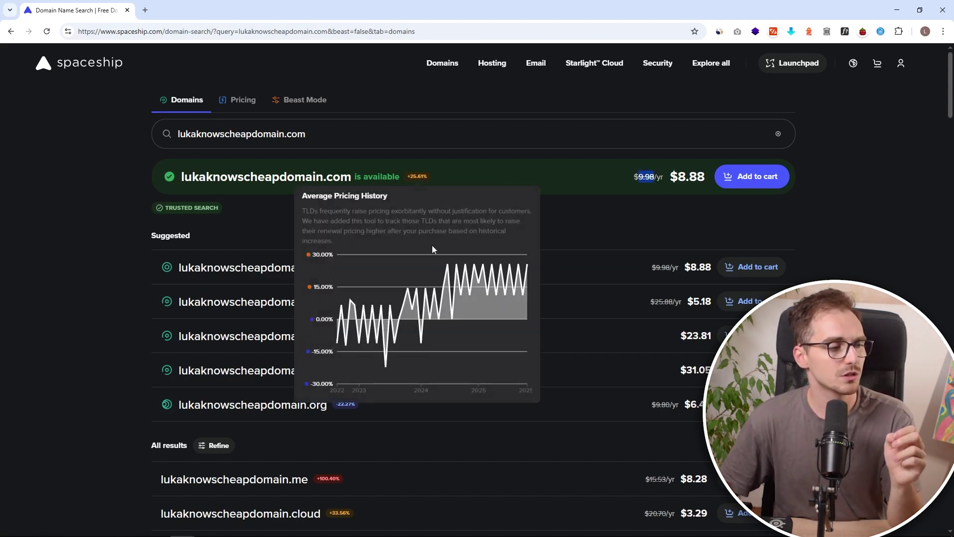
mouse_move(449, 279)
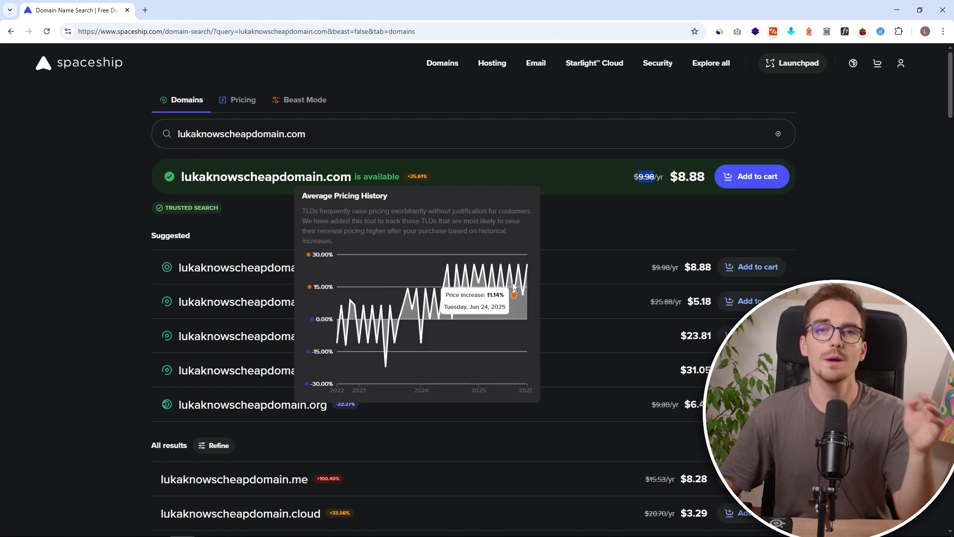
Add lukaknowscheapdomain.com to the cart, open the cart, and skip the extra product suggestions.
left_click(733, 182)
scroll(726, 196, "down", 7)
scroll(725, 202, "down", 5)
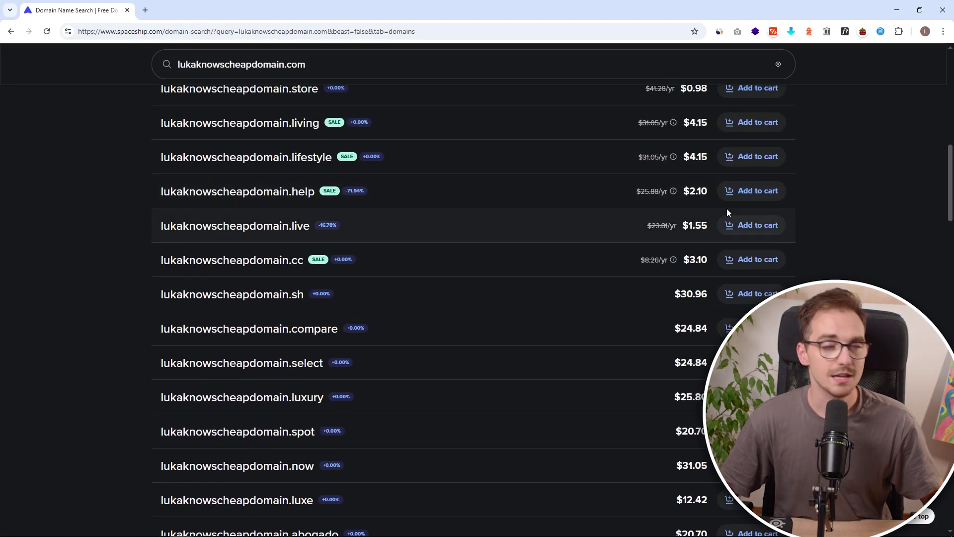
scroll(727, 211, "up", 12)
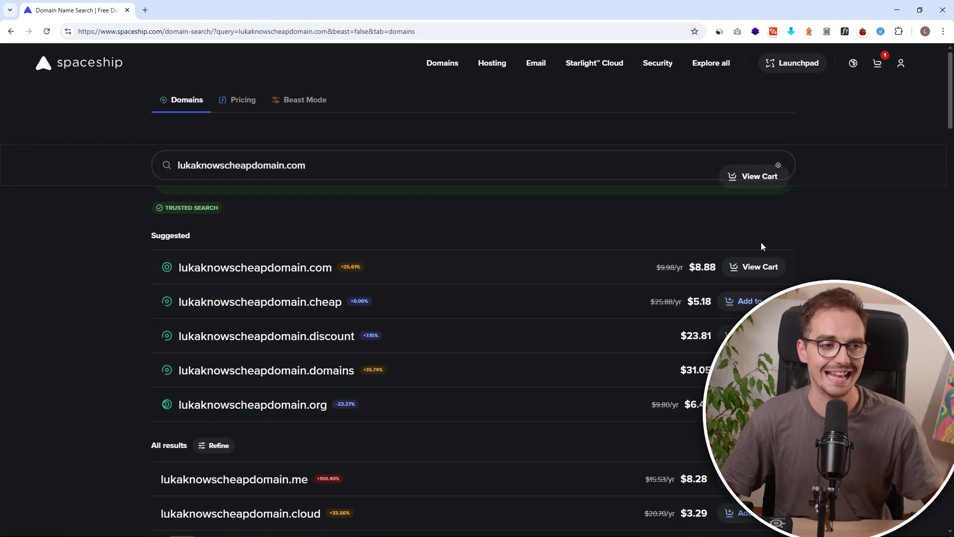
left_click(761, 181)
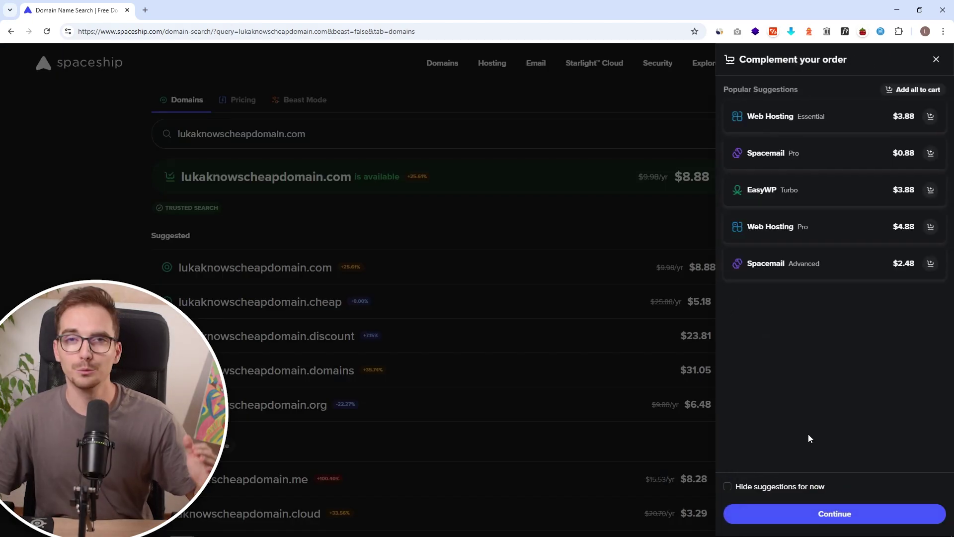
left_click(811, 515)
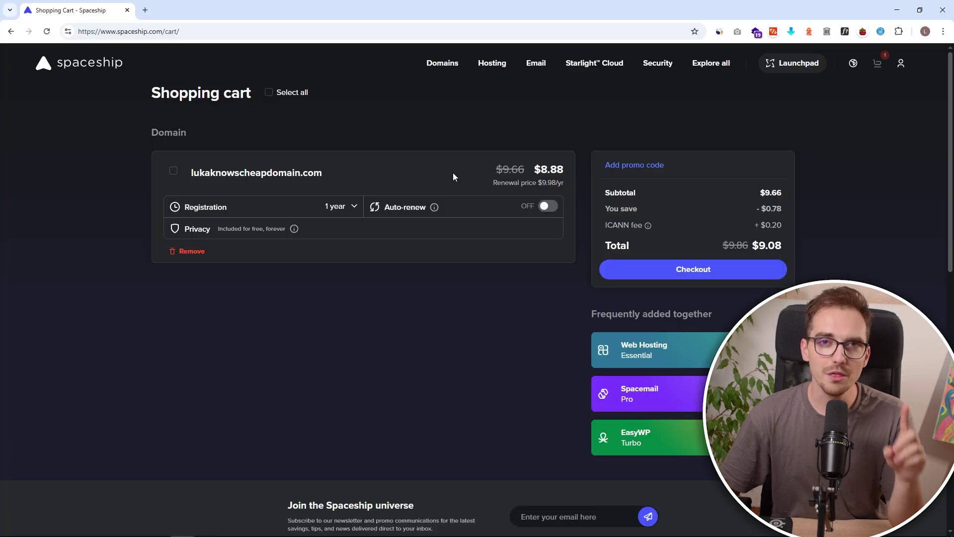
Open the Registration years dropdown and scroll through the available lengths.
left_click(337, 212)
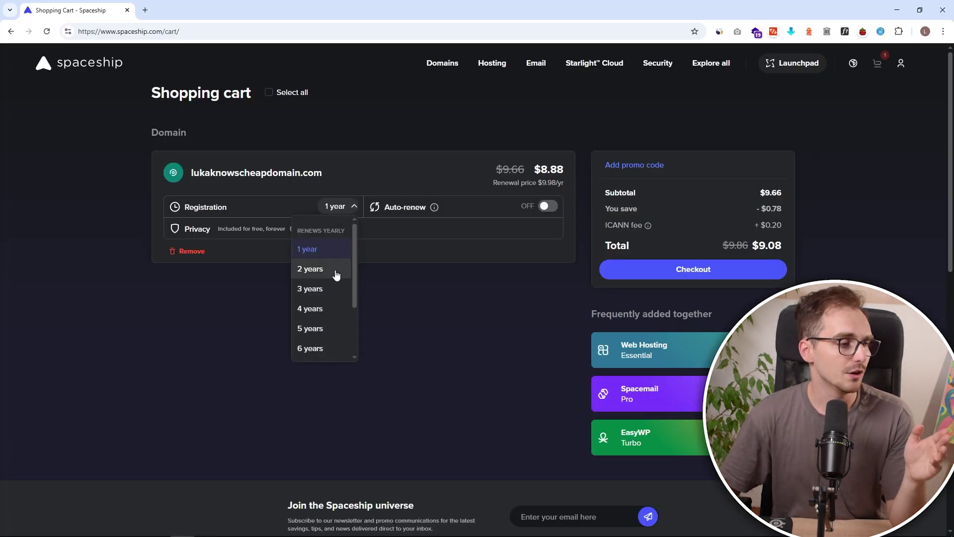
scroll(335, 304, "up", 3)
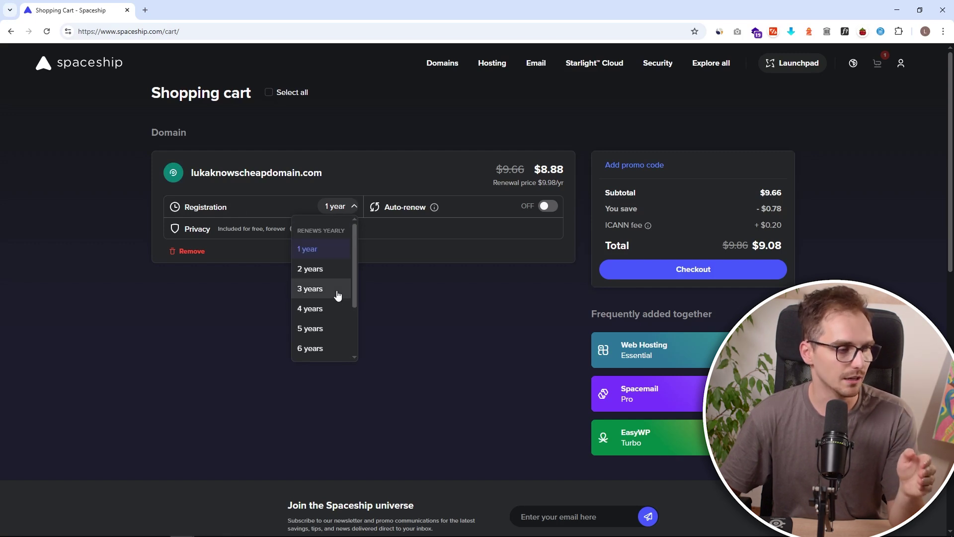
scroll(338, 296, "down", 3)
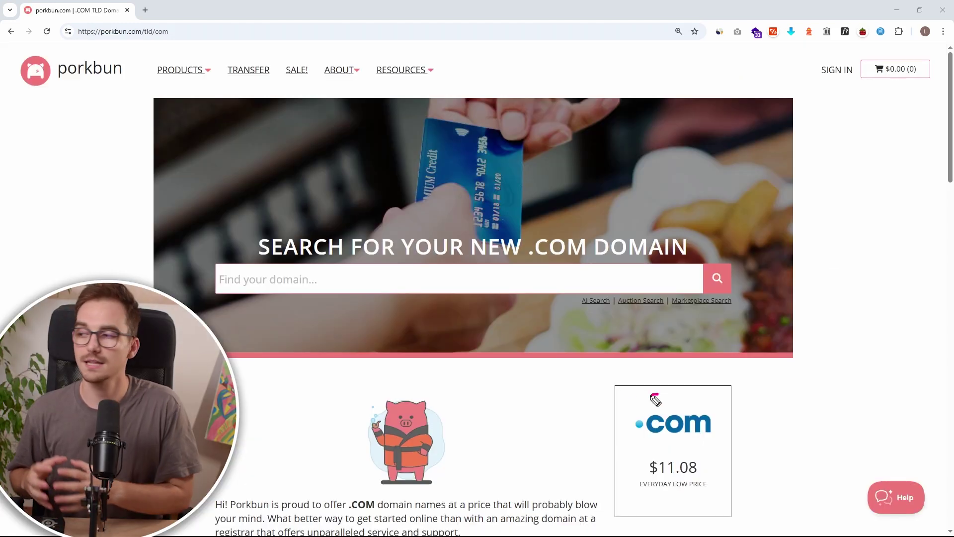
Read through the Namecheap press release introducing Spaceship.
mouse_move(658, 394)
left_mouse_down()
mouse_move(618, 491)
mouse_move(755, 437)
mouse_move(651, 395)
left_mouse_up()
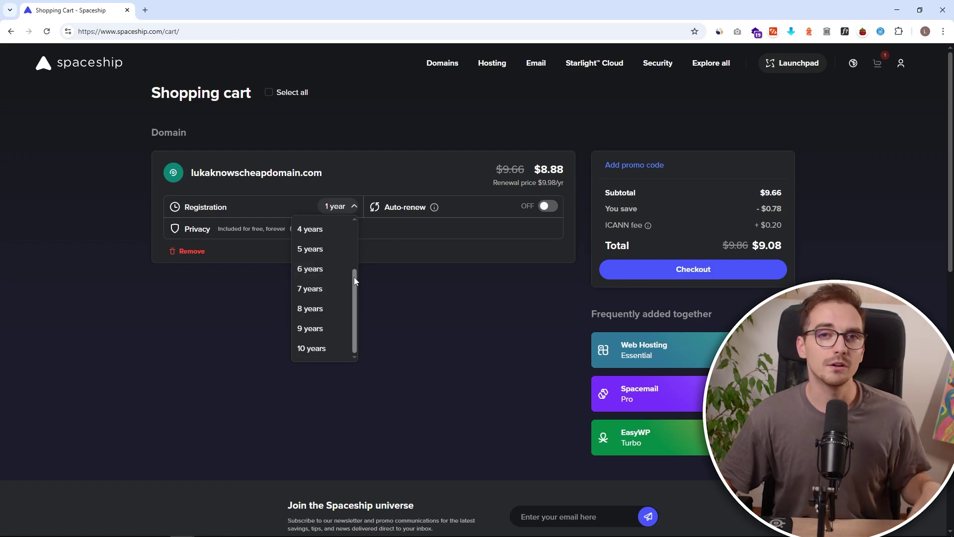
Try several different registration lengths for lukaknowscheapdomain.com in the cart.
left_click(335, 312)
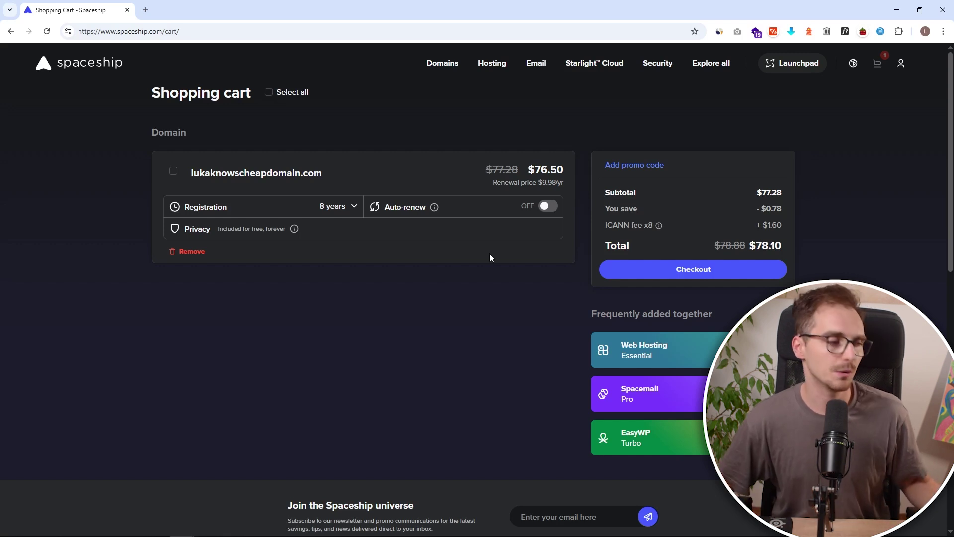
left_click(337, 206)
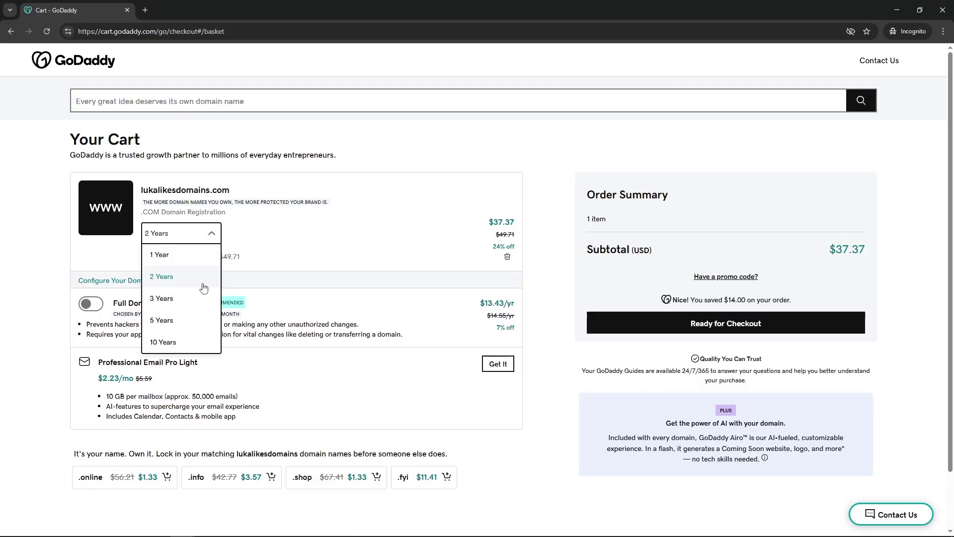
left_click(203, 298)
left_click(181, 233)
left_click(200, 321)
left_click(218, 233)
left_click(188, 341)
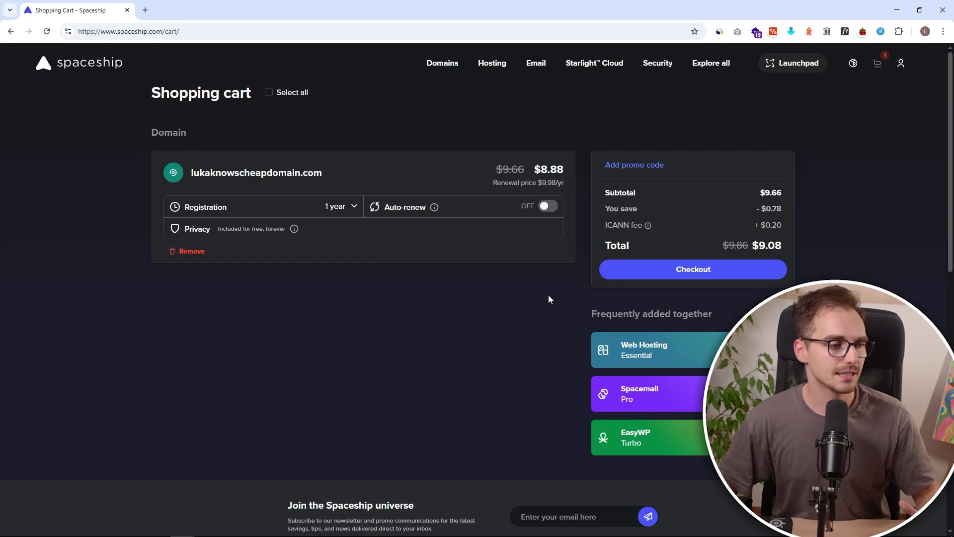
Select and deselect the domain name text, then check out the cart.
left_click_drag(334, 174, 194, 175)
left_click(666, 282)
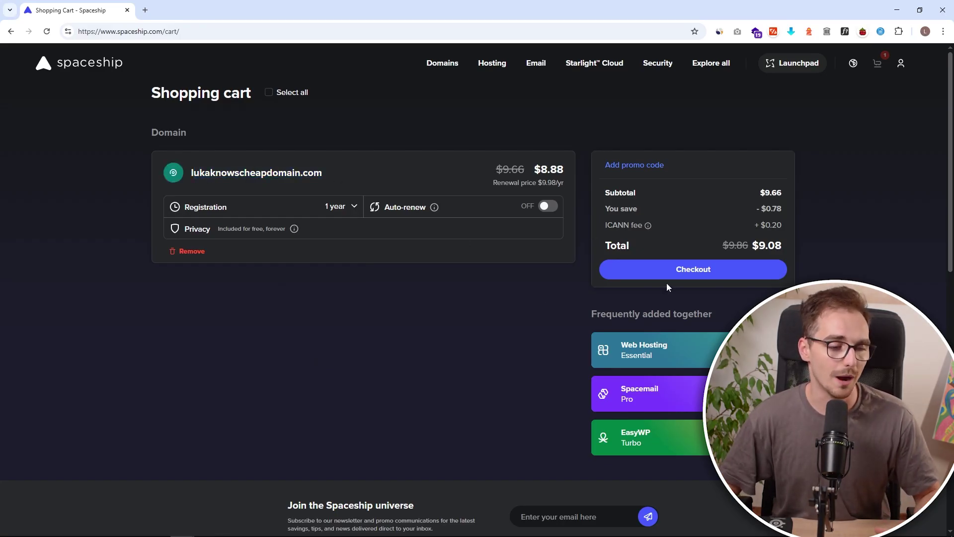
left_click(673, 272)
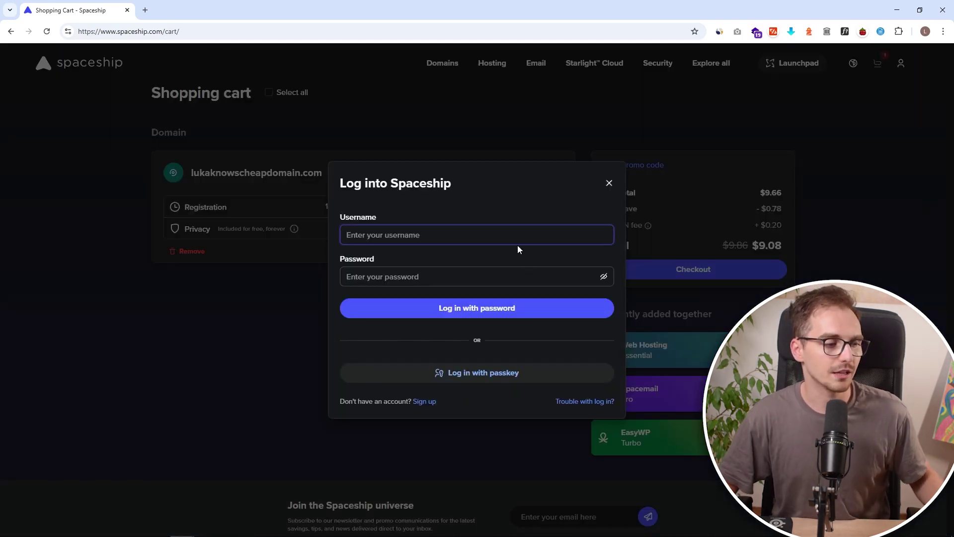
Submit the sign-up form, paste the emailed verification code to verify, then start adding a card.
left_click(426, 401)
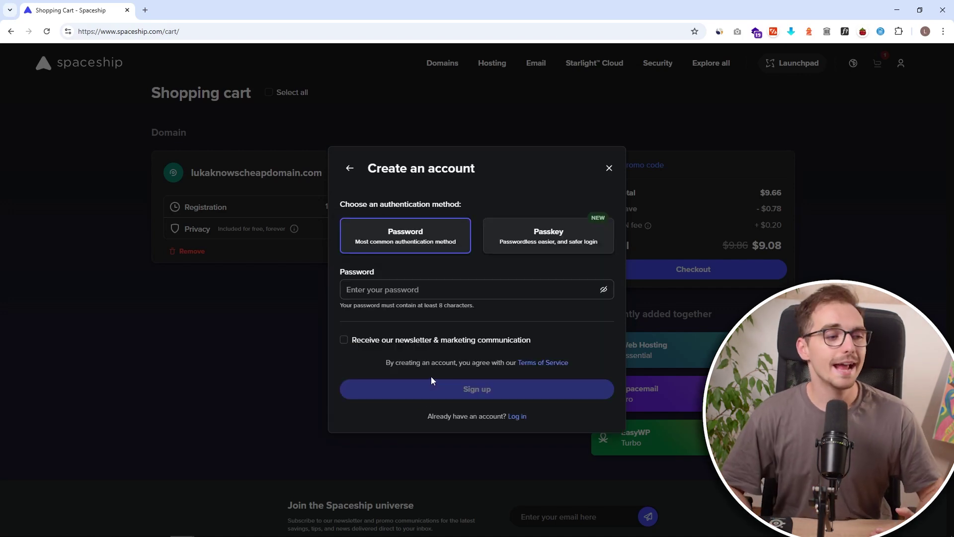
left_click(475, 395)
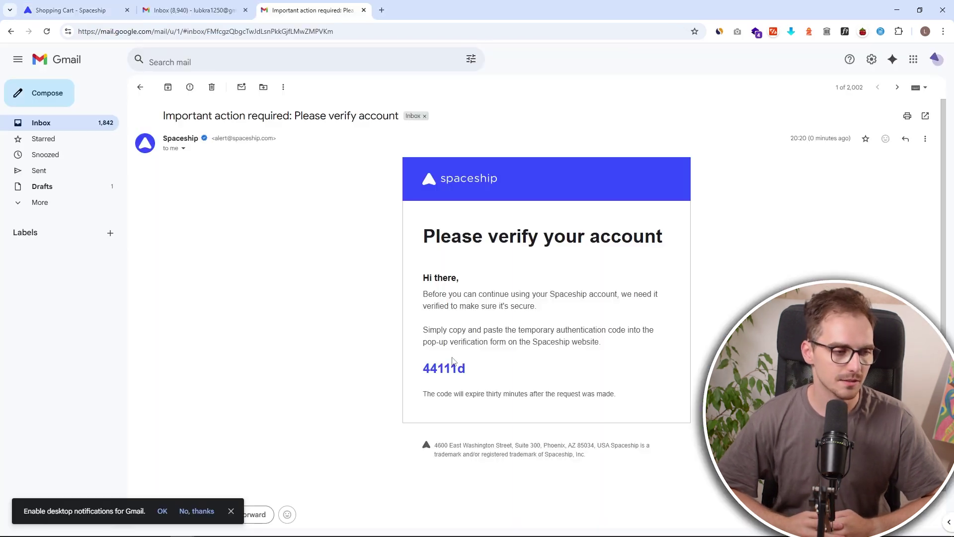
double_click(456, 370)
key("ctrl+c")
left_click(70, 10)
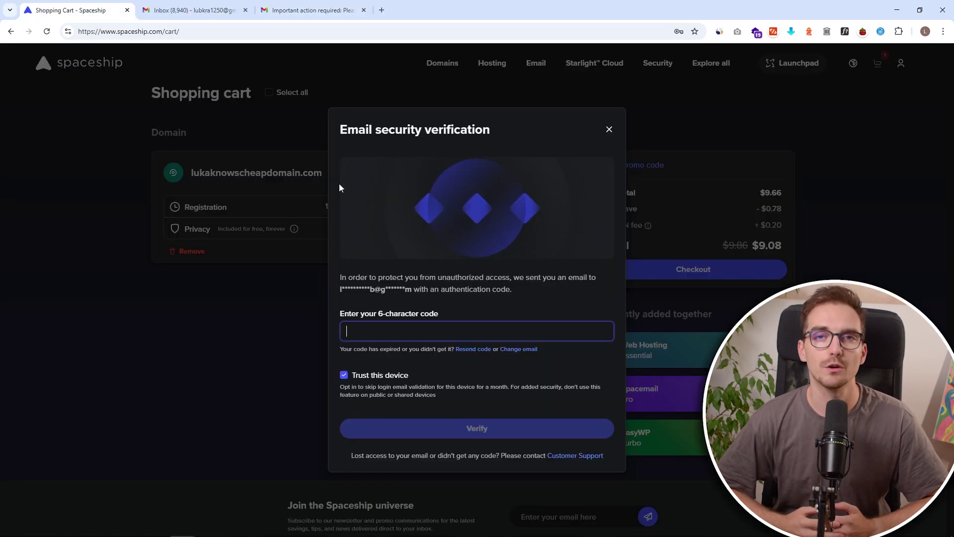
key("ctrl+v")
left_click(494, 430)
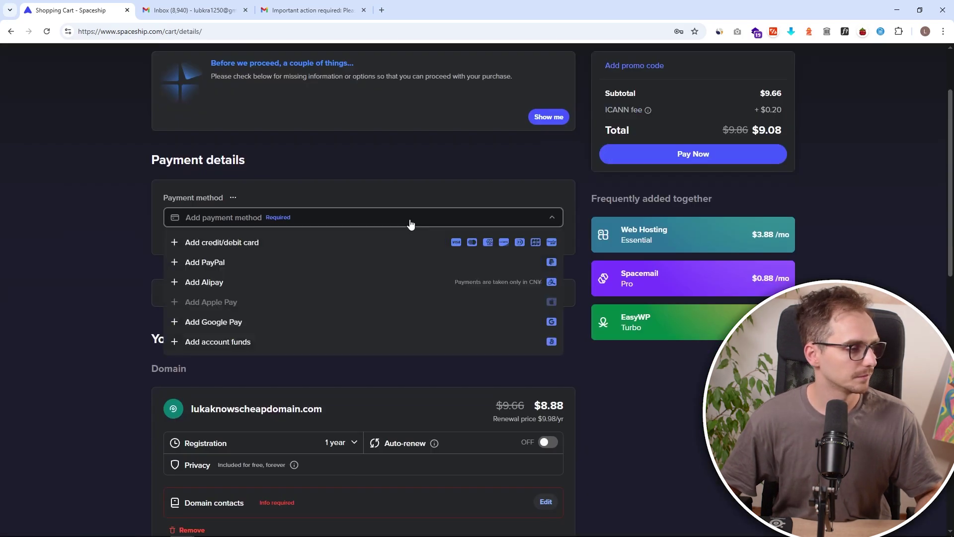
left_click(411, 222)
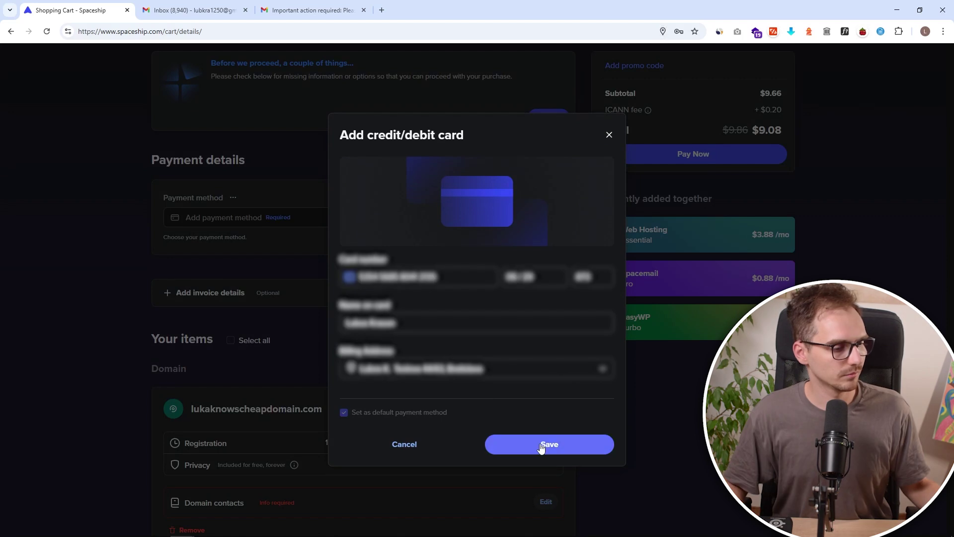
Save the payment card, apply the registrant to all domain contacts, and pay the $9.08 order.
left_click(540, 444)
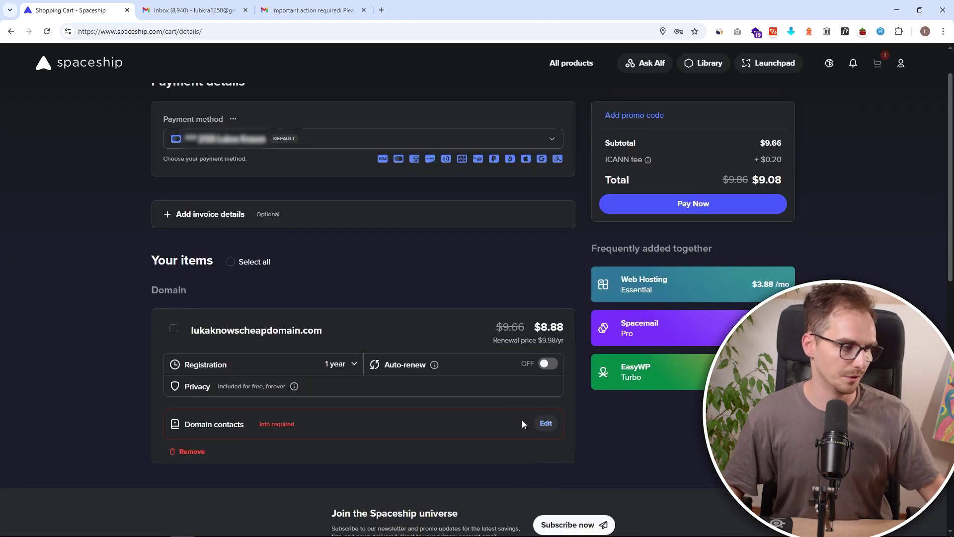
left_click(546, 424)
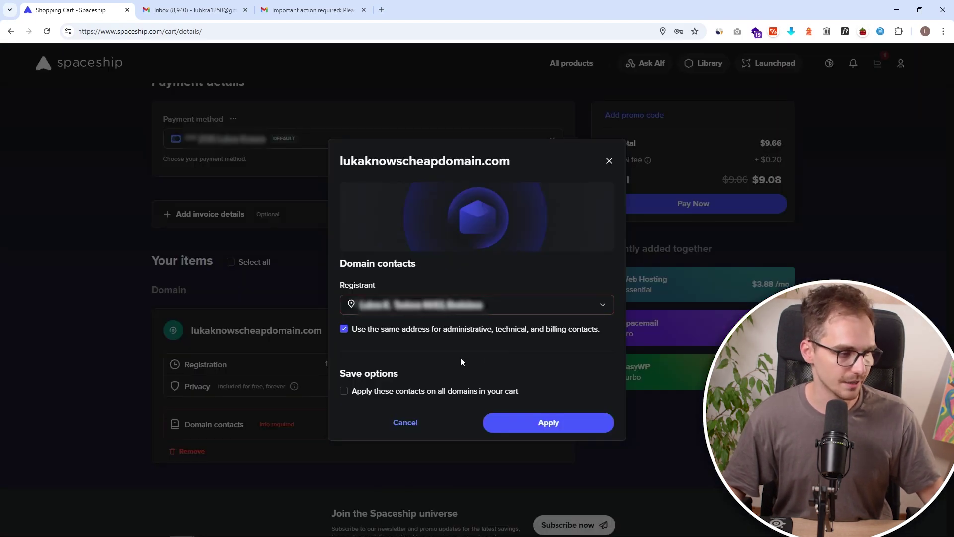
left_click(507, 427)
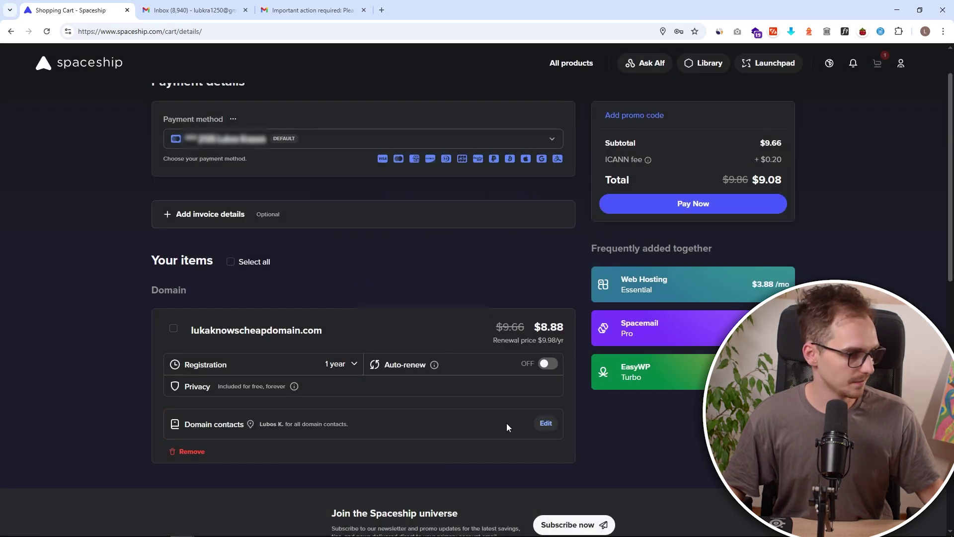
scroll(555, 349, "up", 1)
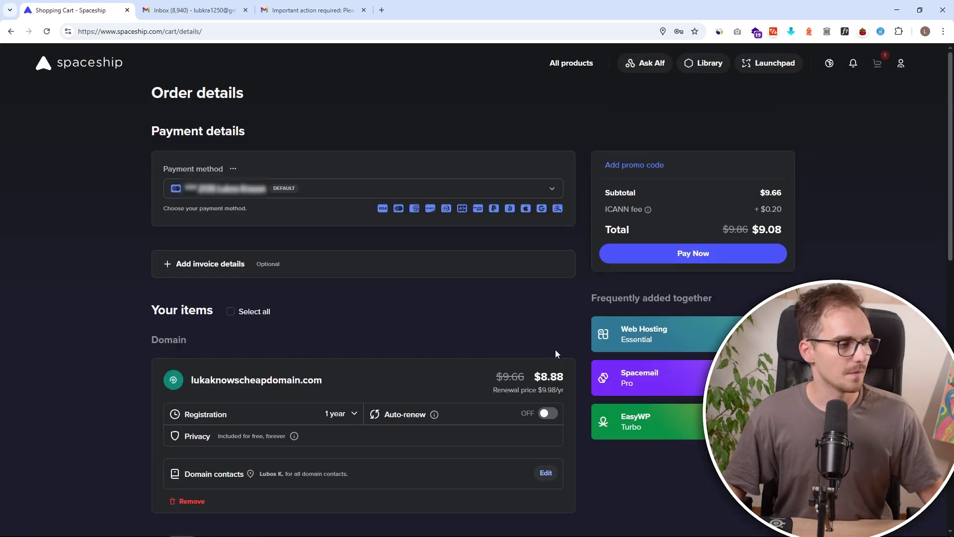
left_click(643, 258)
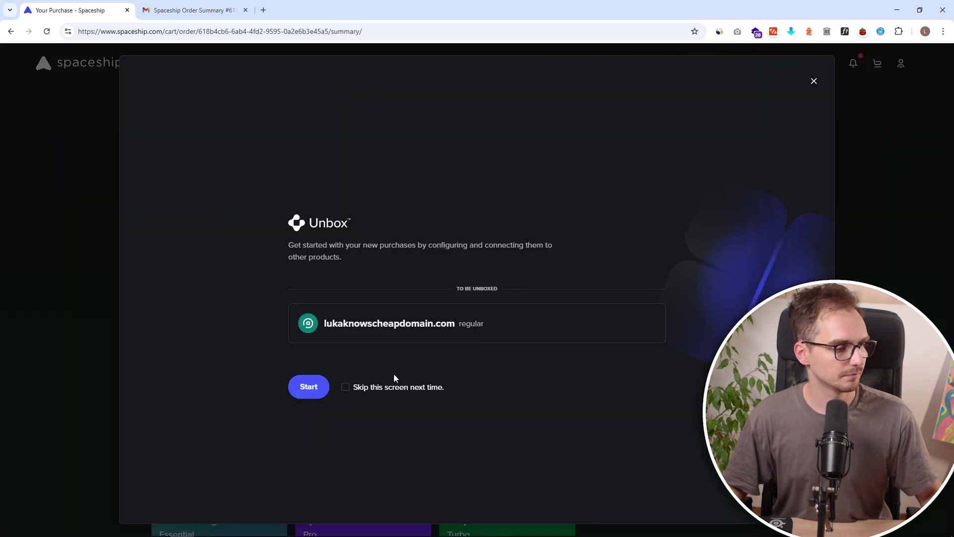
Browse the Unbox connect options for the new domain, filtering to Email and then DNS tools.
left_click(309, 386)
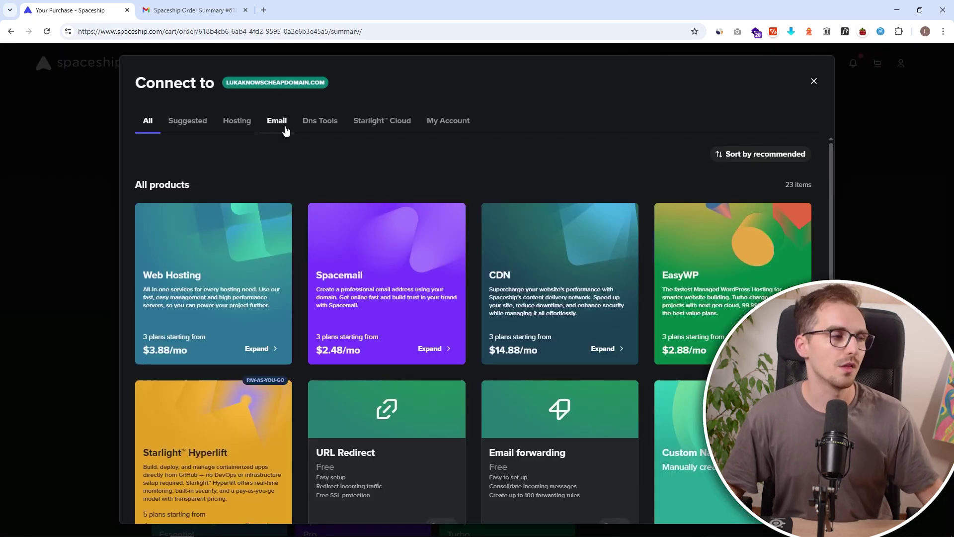
left_click(286, 129)
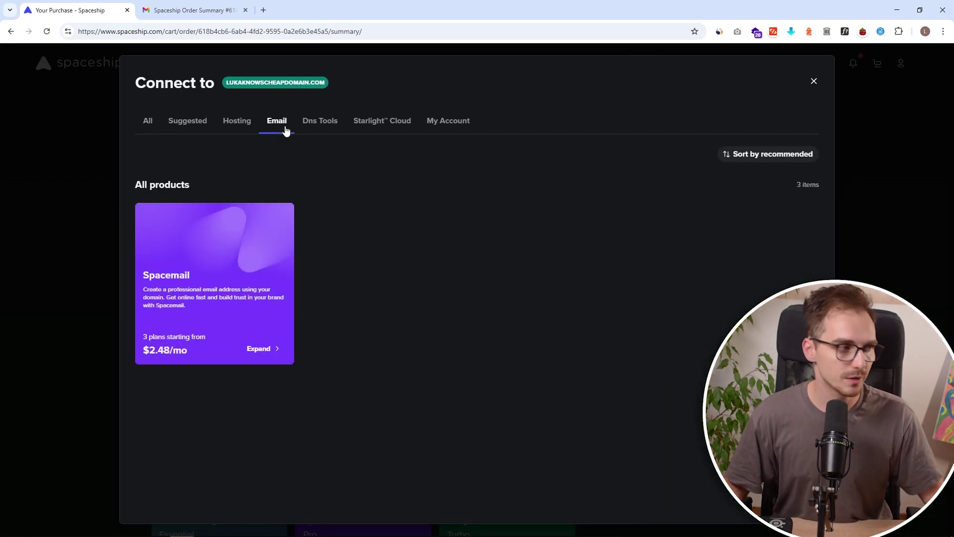
left_click(333, 123)
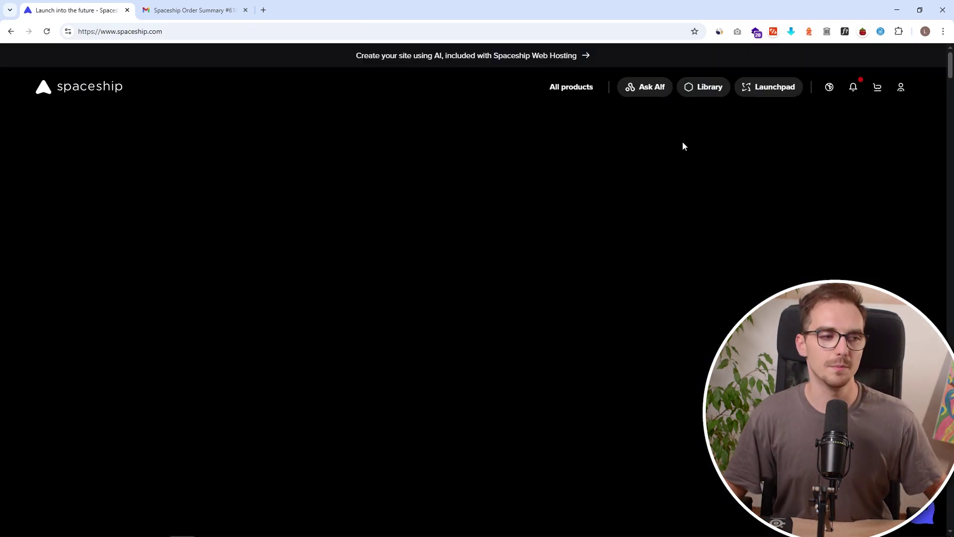
Launch Domain Manager from the Library's My Account apps to list lukaknowscheapdomain.com, expiring Aug 6, 2026.
left_click(702, 92)
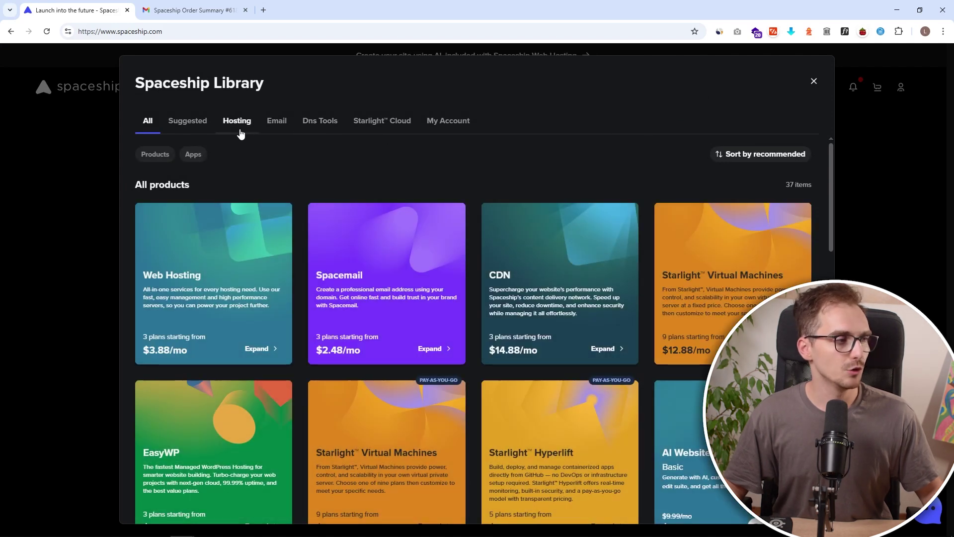
left_click(460, 130)
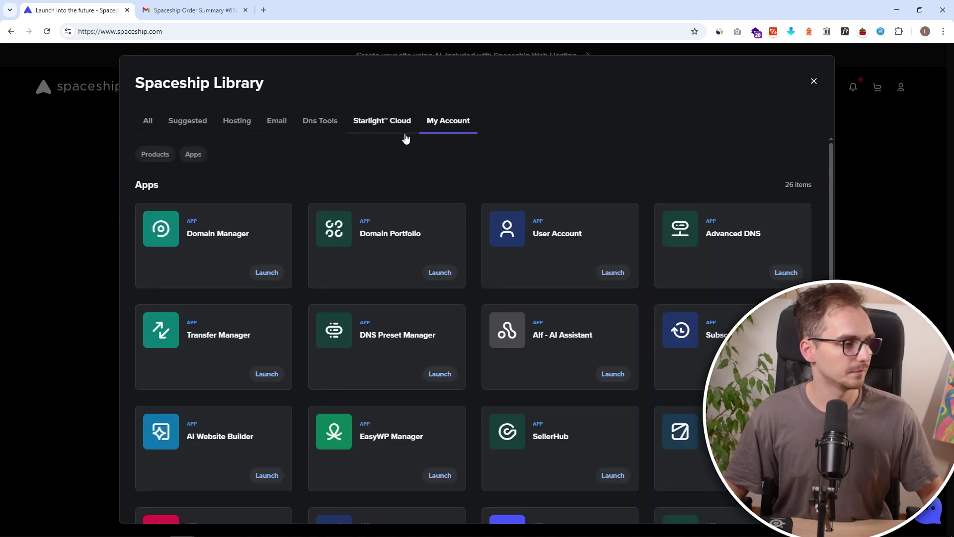
left_click(256, 274)
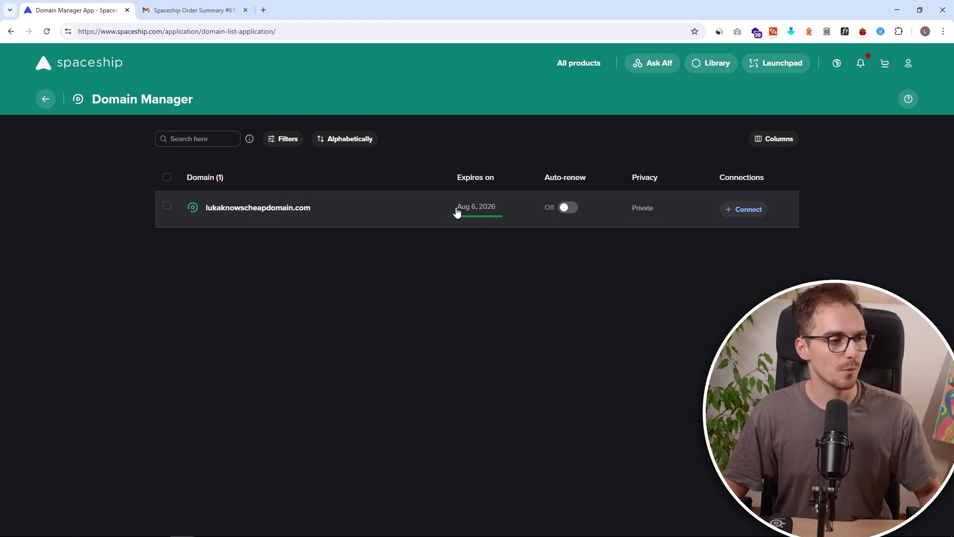
Open the details side panel for lukaknowscheapdomain.com from its row in Domain Manager.
left_click_drag(458, 206, 512, 211)
left_click(512, 211)
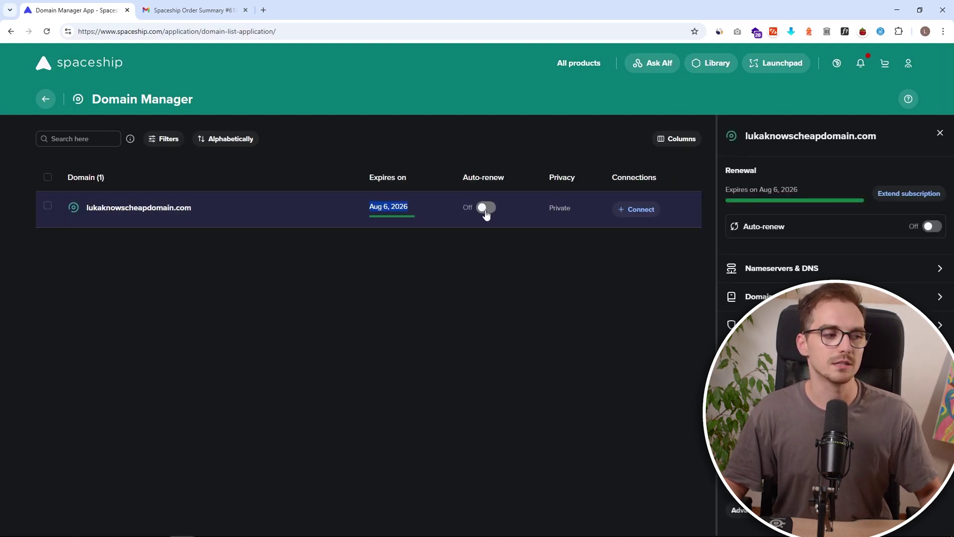
left_click(508, 217)
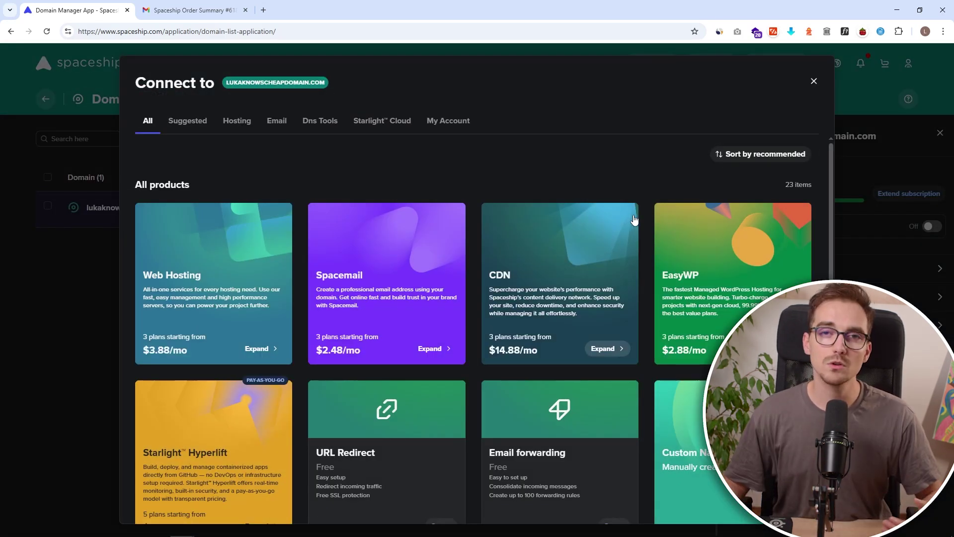
Choose Custom DNS Records from the Connect to grid to open the Unbox connect DNS Settings.
scroll(611, 299, "down", 3)
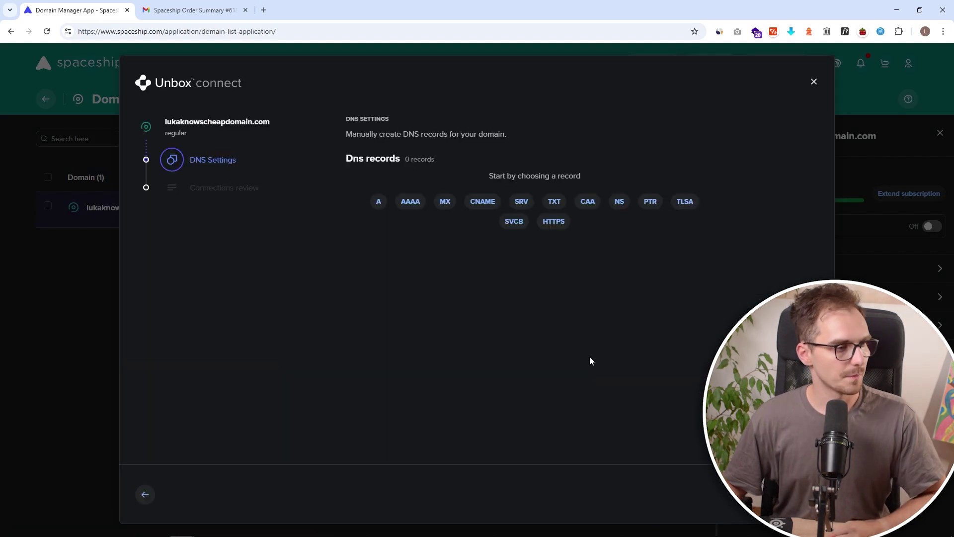
left_click(556, 201)
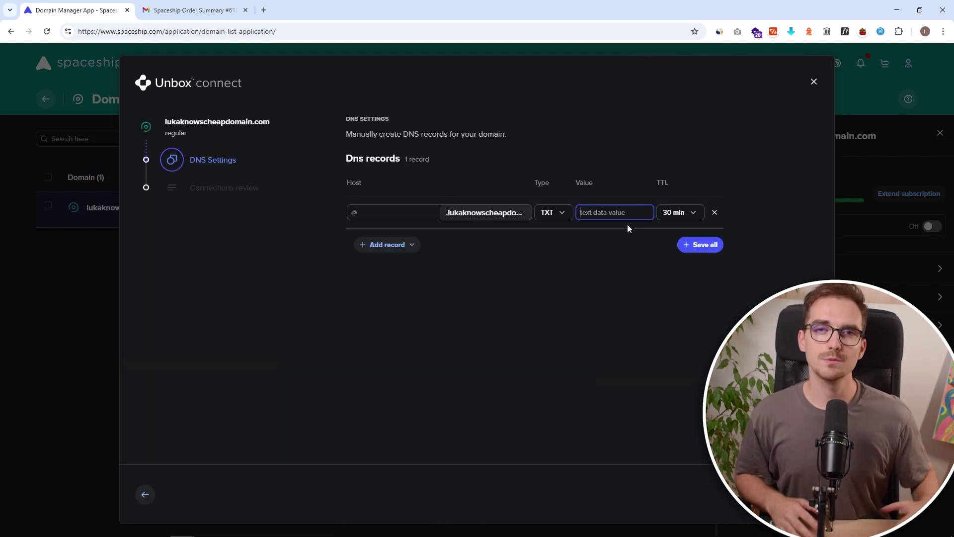